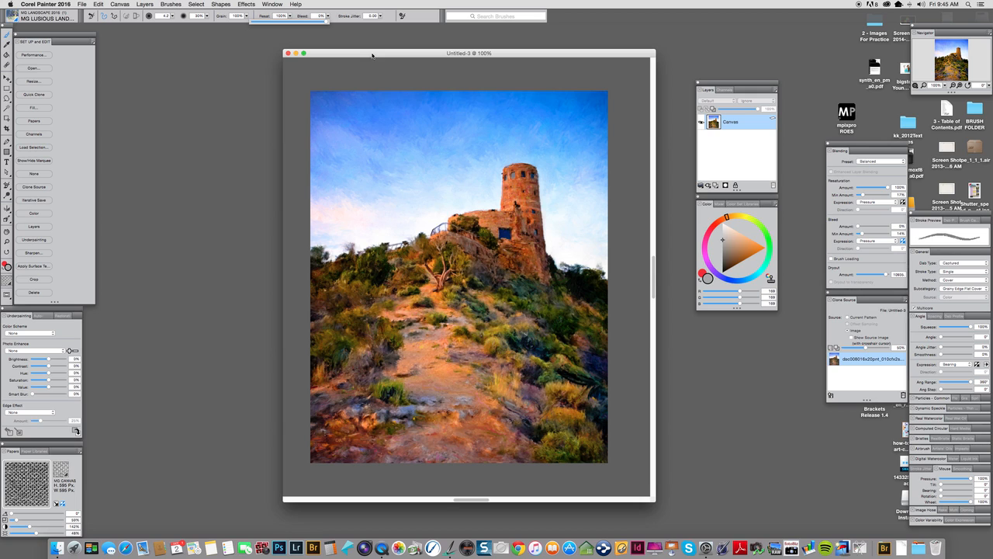
# Copy the entire painting on the canvas and clear the selection.
pyautogui.moveTo(372, 53); pyautogui.dragTo(394, 48)
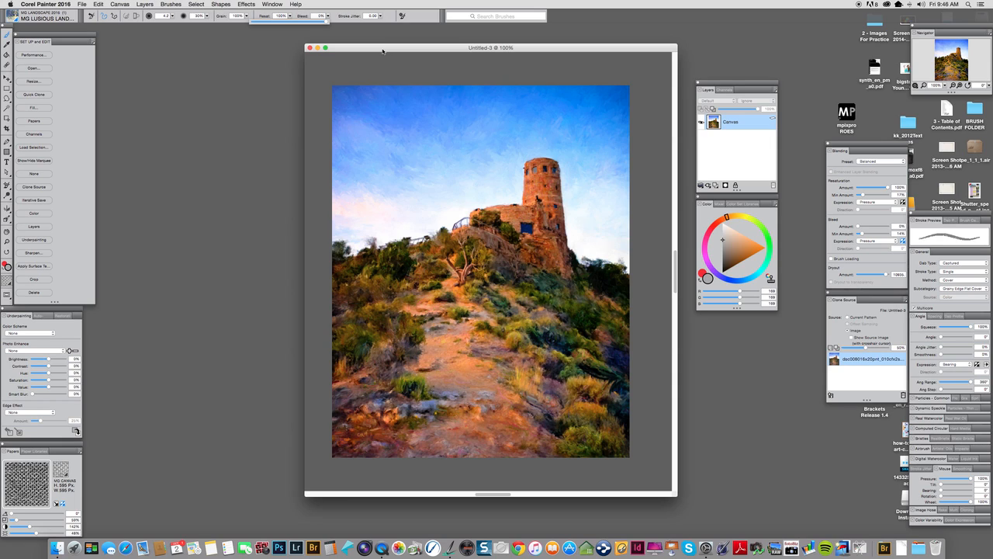
pyautogui.moveTo(383, 51); pyautogui.dragTo(387, 47)
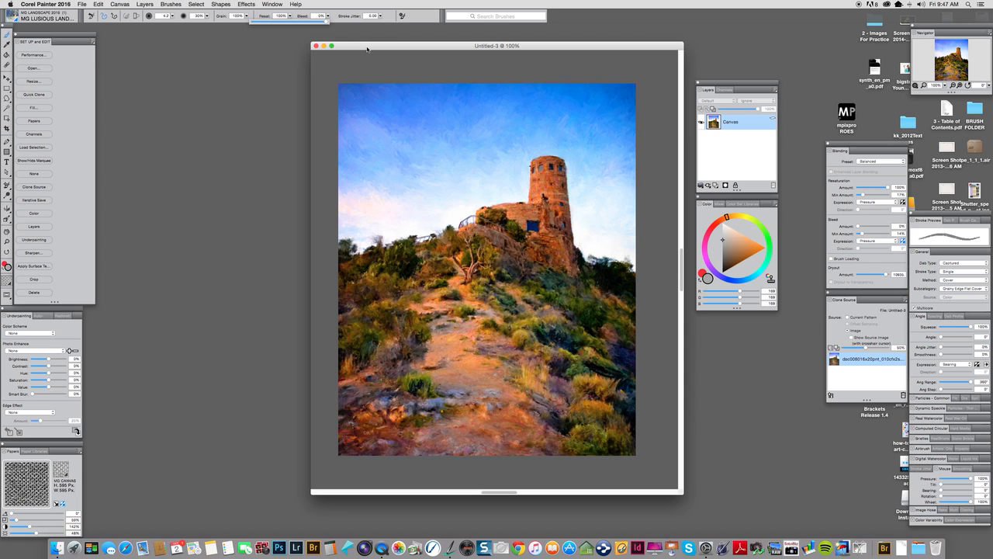
pyautogui.click(197, 5)
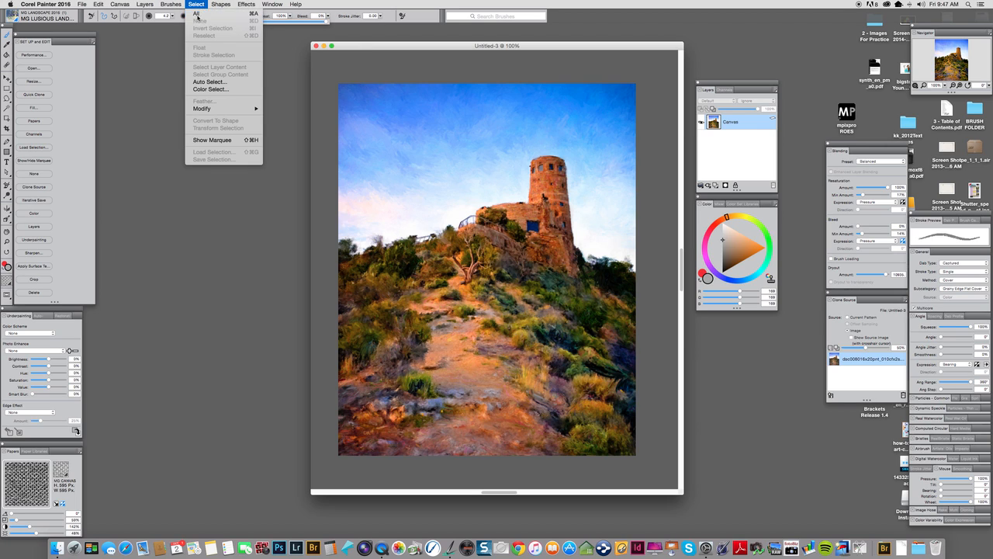
pyautogui.click(198, 15)
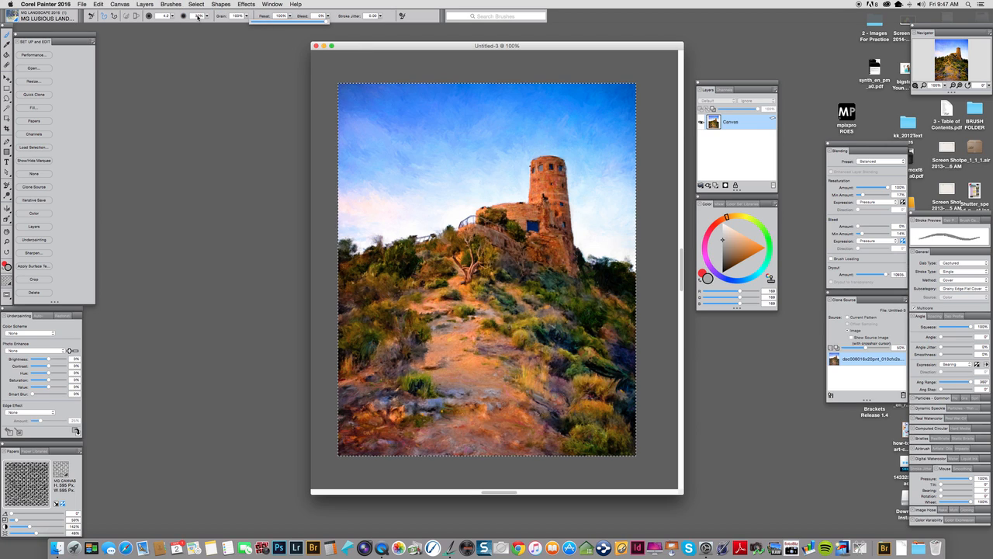
pyautogui.click(99, 5)
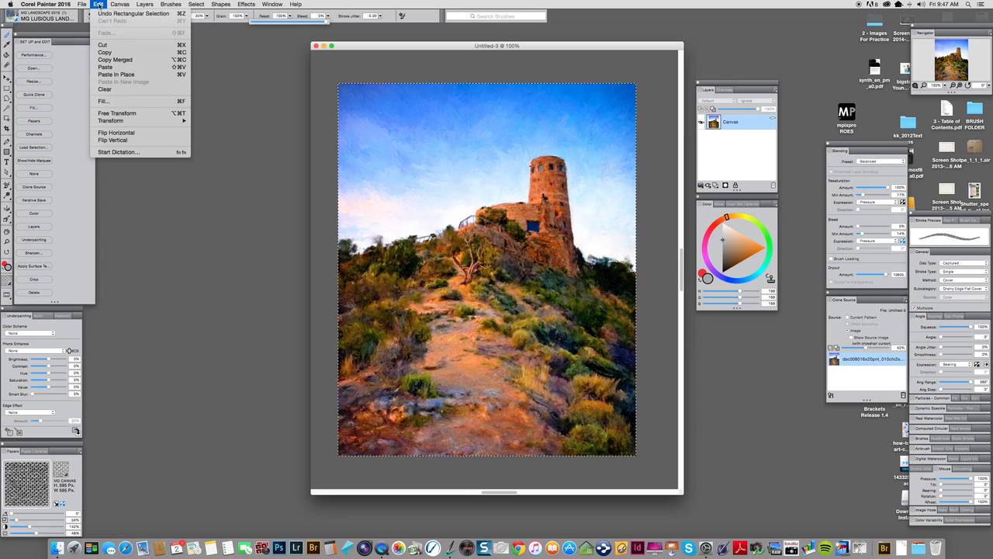
pyautogui.click(105, 52)
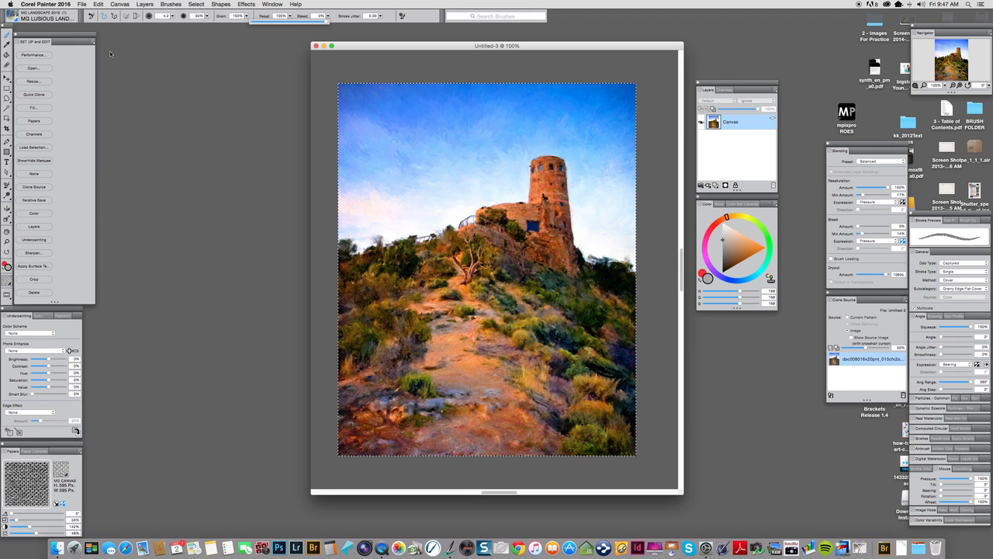
pyautogui.click(197, 5)
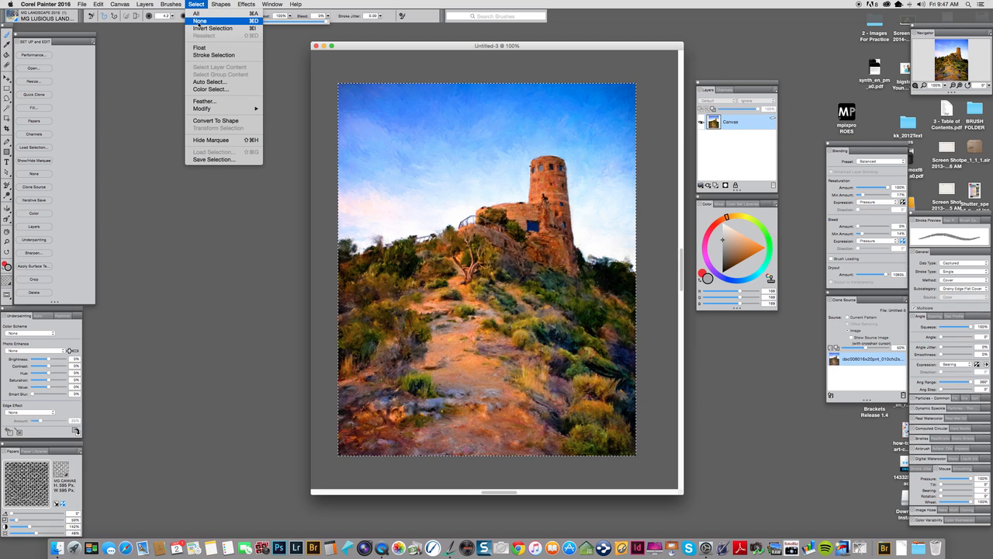
pyautogui.click(199, 21)
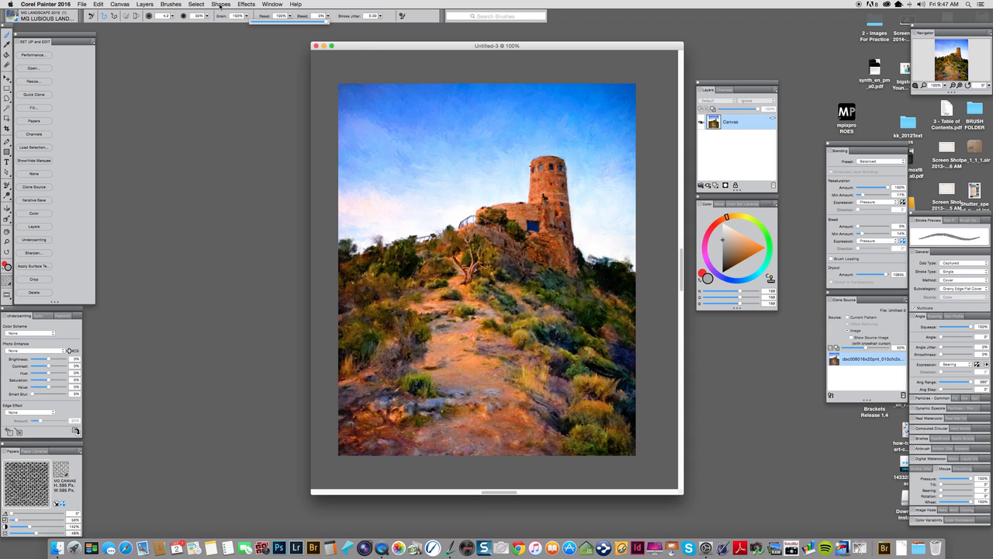
# Apply a Paper-based surface texture to the canvas, slightly adjusting the depth amount.
pyautogui.click(220, 6)
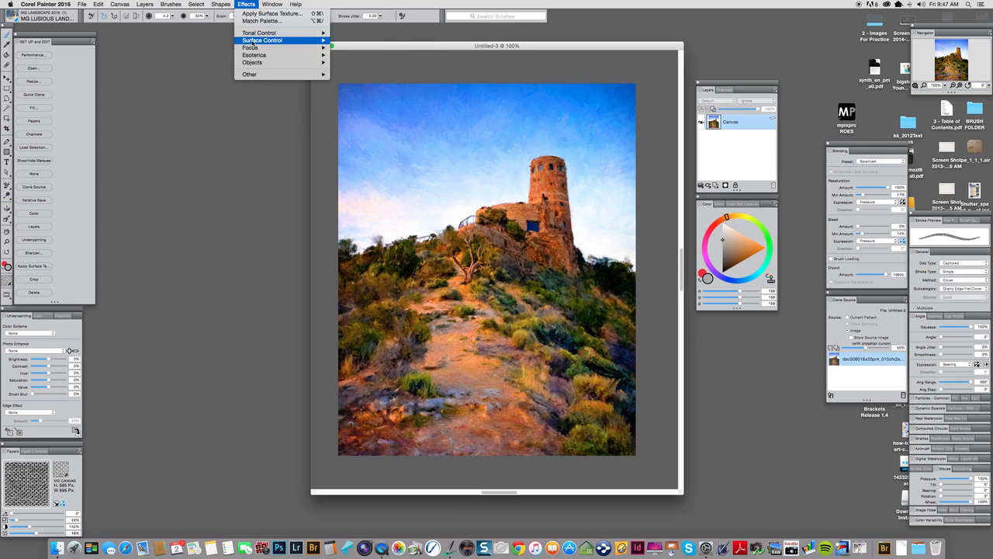
pyautogui.moveTo(254, 40)
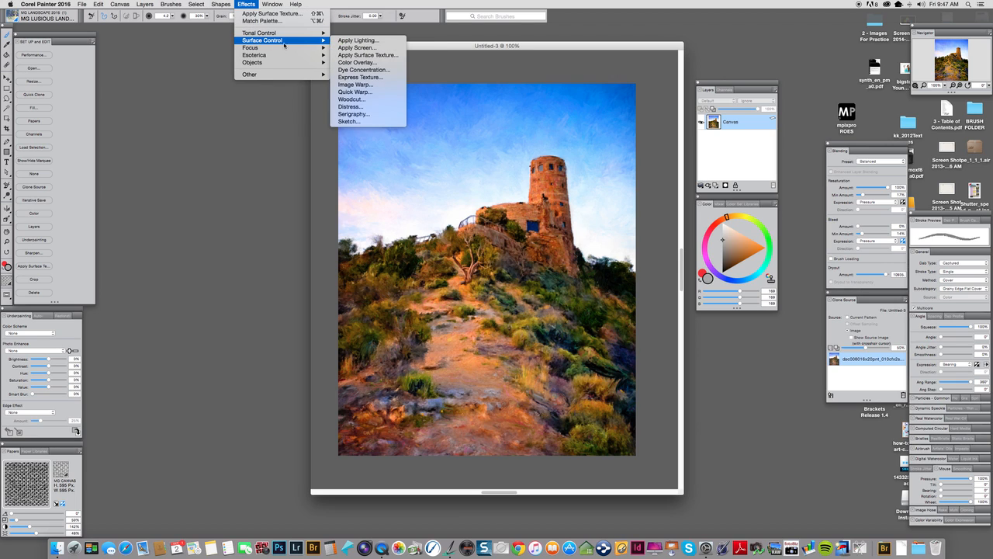
pyautogui.click(354, 55)
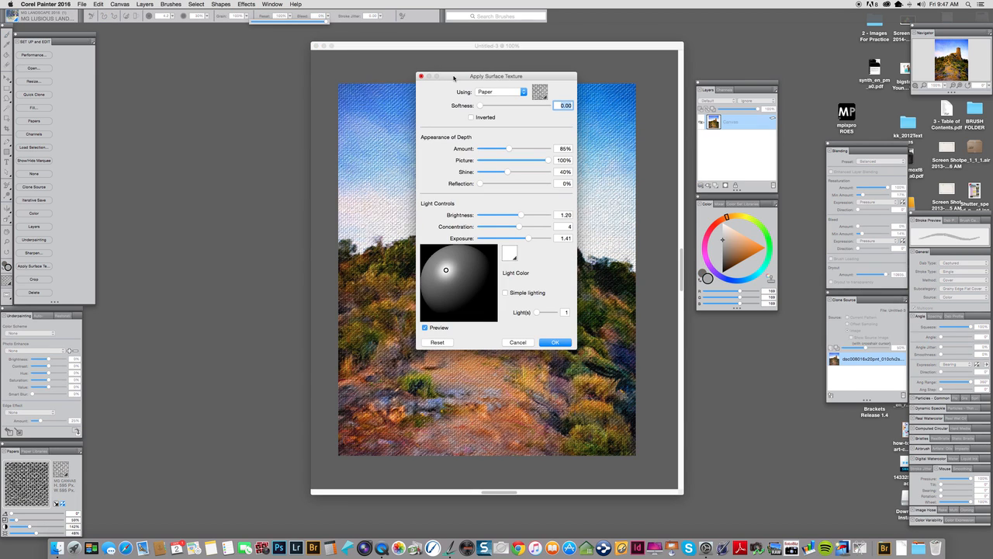
pyautogui.moveTo(452, 76); pyautogui.dragTo(203, 72)
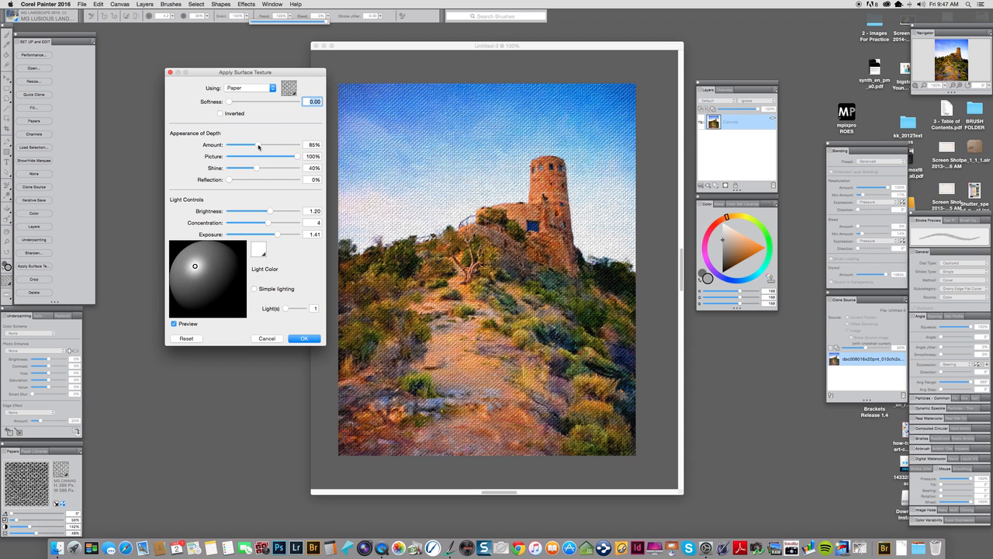
pyautogui.moveTo(258, 145)
pyautogui.mouseDown()
pyautogui.moveTo(240, 144)
pyautogui.moveTo(255, 147)
pyautogui.mouseUp()
pyautogui.click(302, 340)
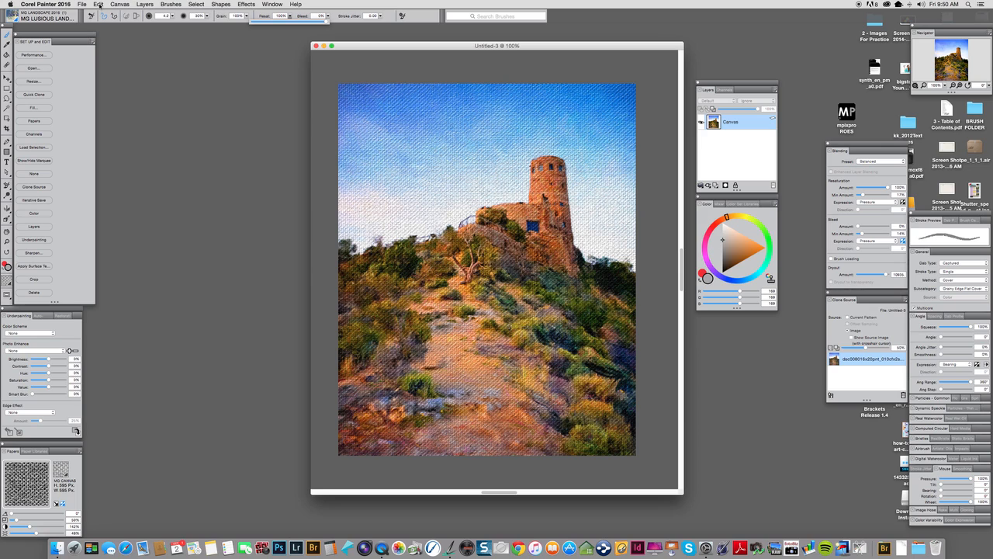
# Paste the copied painting in place as a layer above the textured canvas and add a layer mask to it.
pyautogui.click(99, 4)
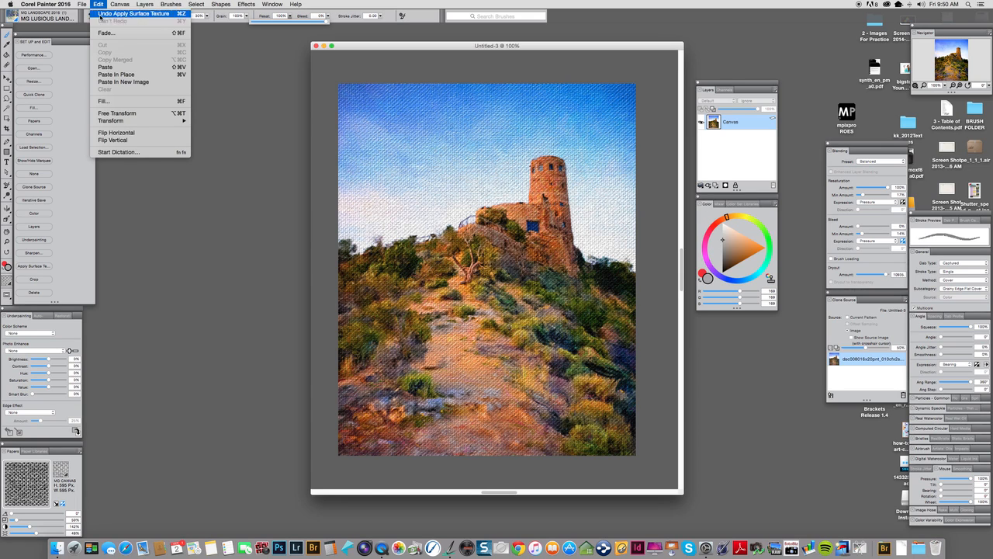
pyautogui.click(109, 76)
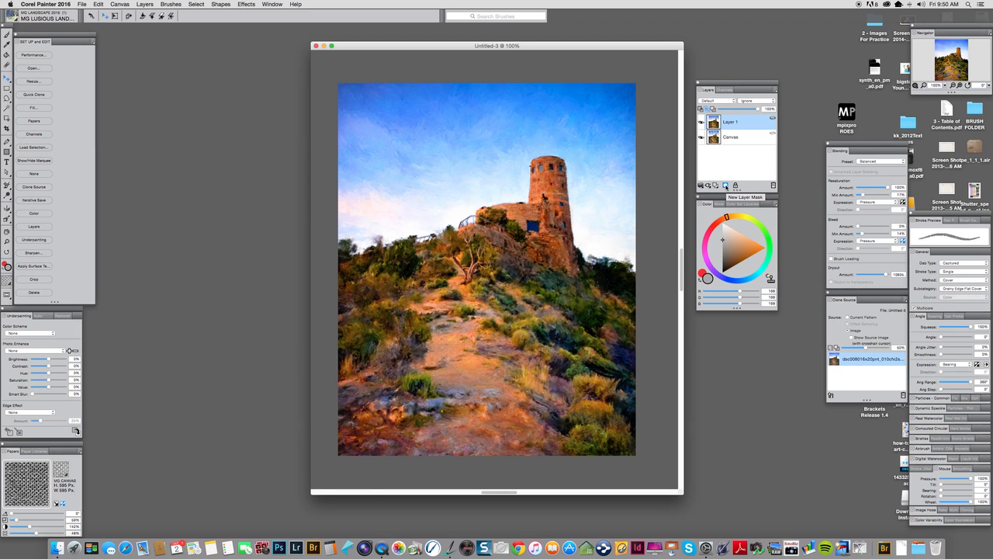
pyautogui.click(725, 185)
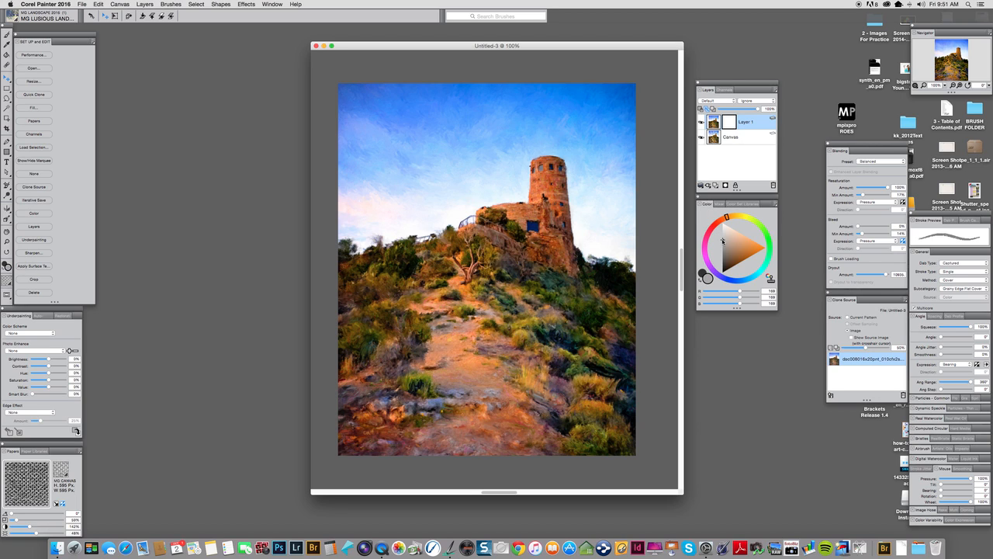
# Choose a light gray as the paint color for the layer mask and activate the Brush tool.
pyautogui.click(722, 241)
pyautogui.click(723, 236)
pyautogui.moveTo(722, 237)
pyautogui.mouseDown()
pyautogui.moveTo(717, 274)
pyautogui.moveTo(720, 229)
pyautogui.mouseUp()
pyautogui.press('b')
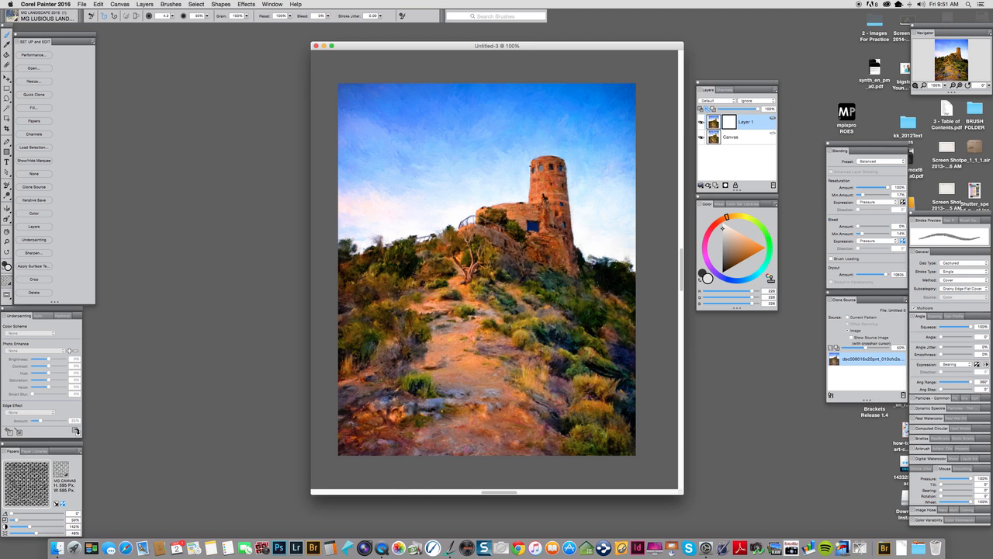
# Enlarge the MG LUSIOUS LANDSCAPE brush to size 46 and adjust its opacity for painting on the mask.
pyautogui.scroll(5, 496, 270)
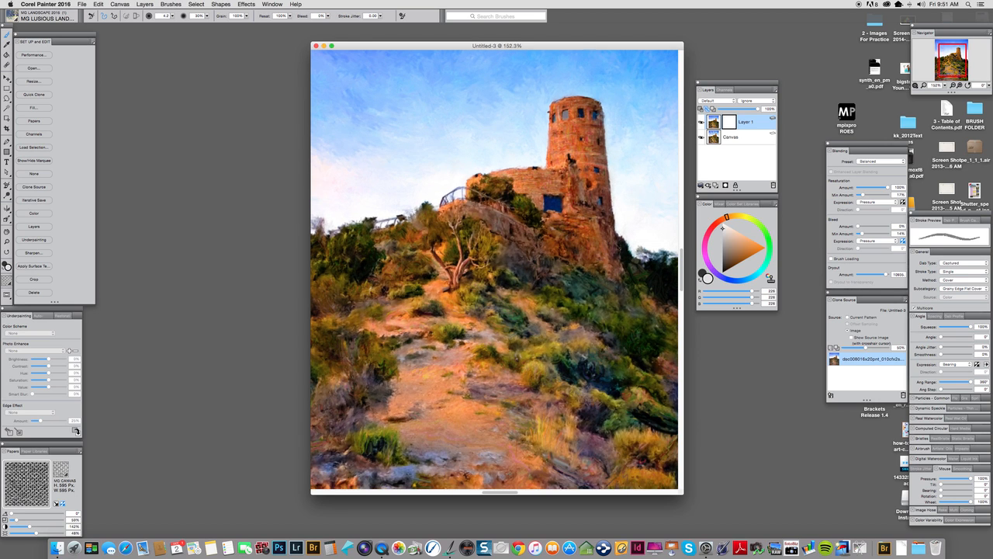
pyautogui.scroll(5, 496, 269)
pyautogui.scroll(-7, 495, 269)
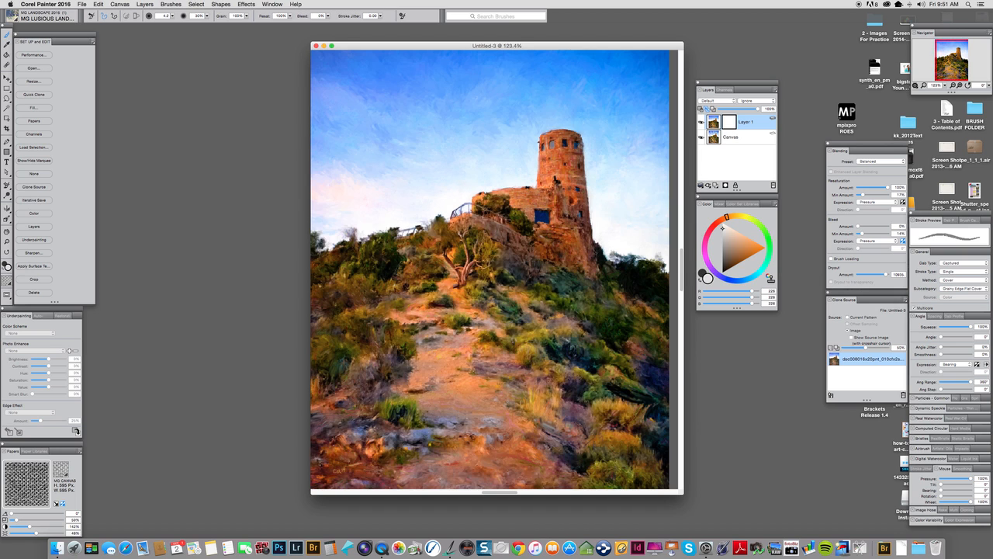
pyautogui.scroll(-2, 502, 108)
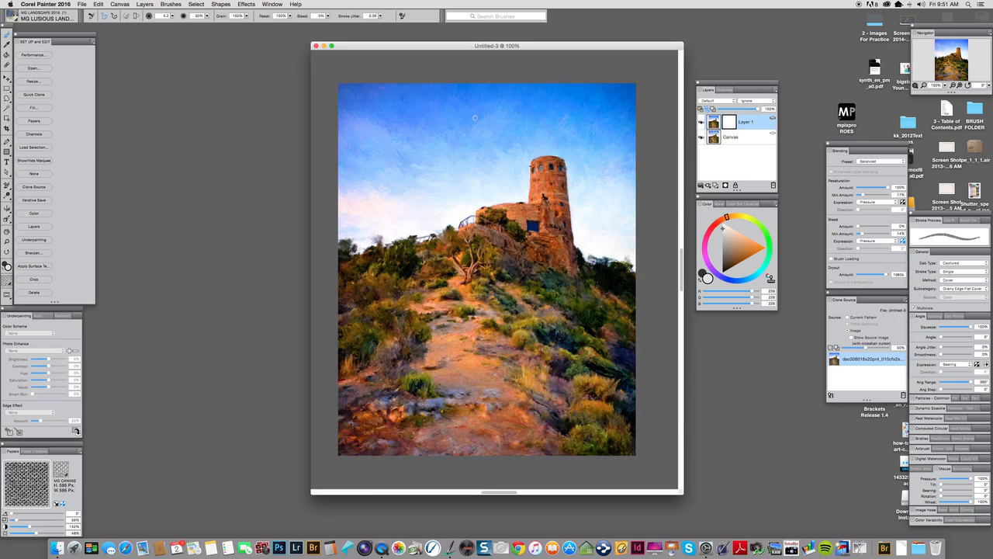
pyautogui.moveTo(474, 117); pyautogui.dragTo(475, 100)
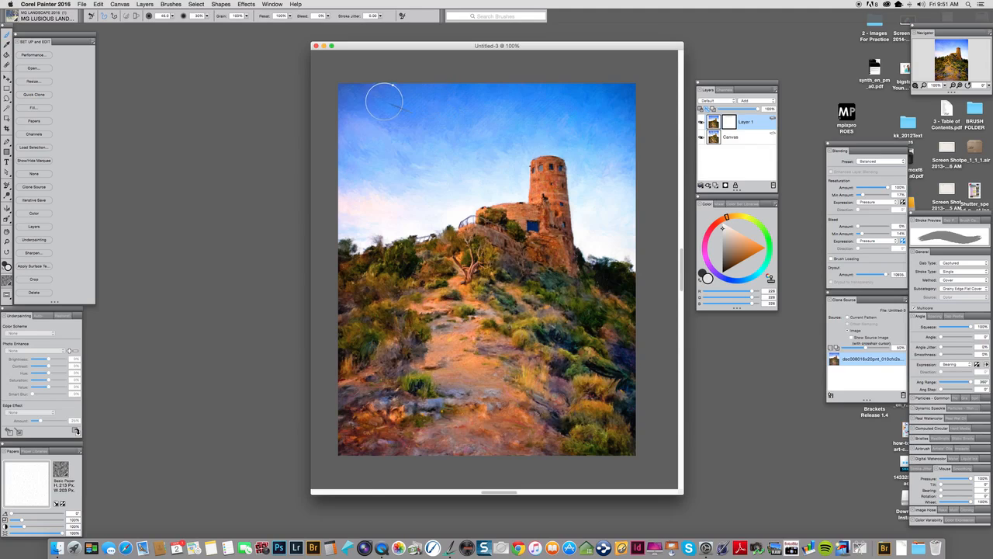
pyautogui.click(208, 16)
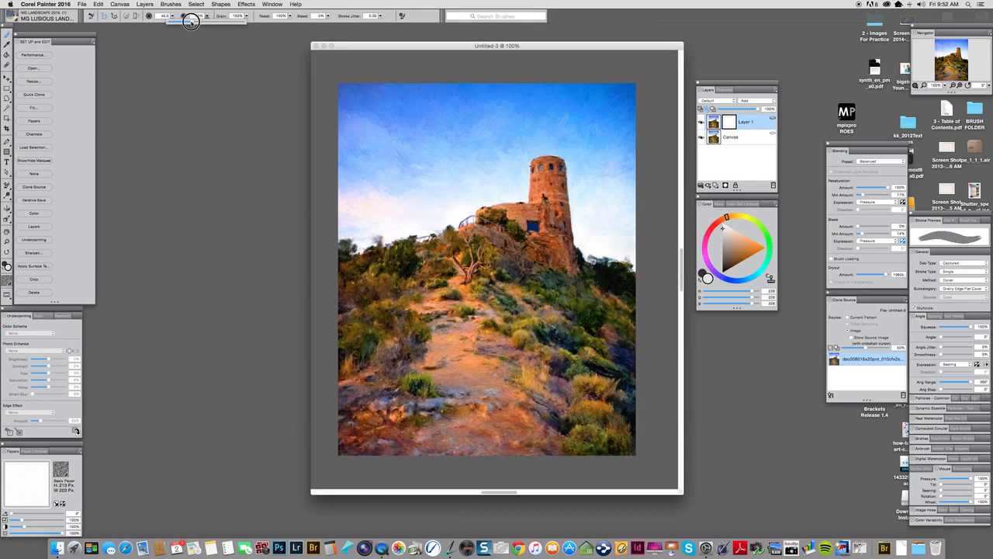
pyautogui.moveTo(191, 21); pyautogui.dragTo(206, 22)
pyautogui.click(15, 17)
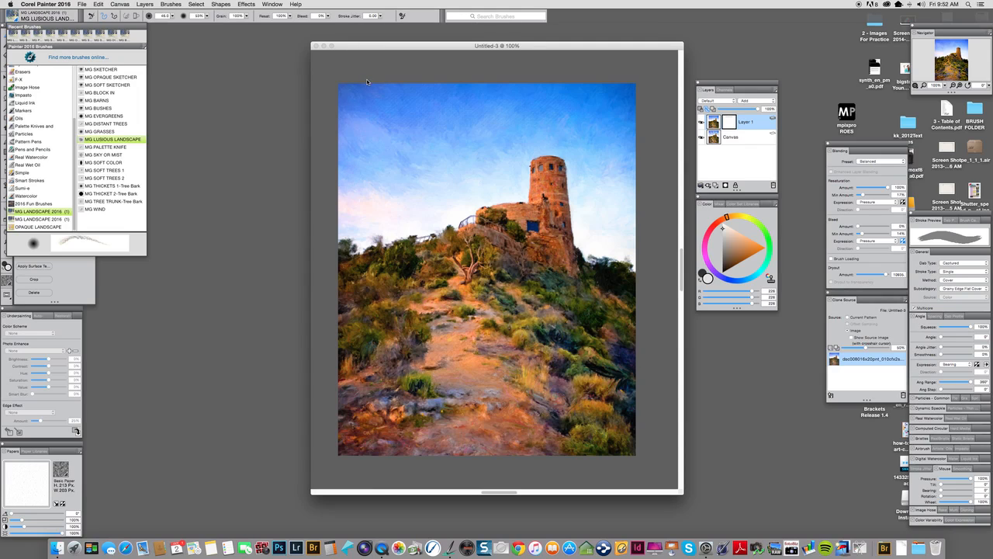
pyautogui.moveTo(375, 47); pyautogui.dragTo(375, 44)
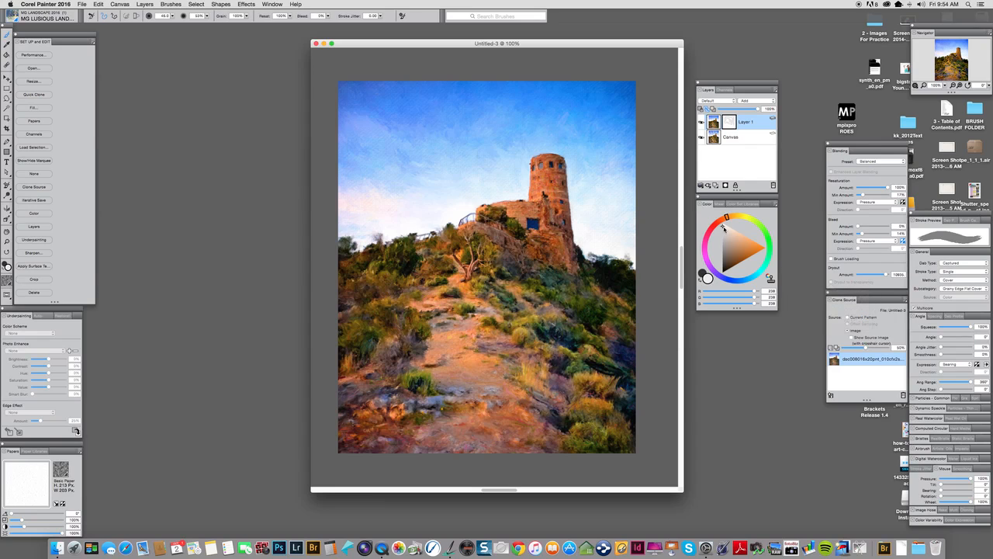
# Darken the paint gray and brush over the sky and around the tower on the Layer 1 mask to bring out the canvas texture.
pyautogui.moveTo(723, 226); pyautogui.dragTo(724, 249)
pyautogui.moveTo(490, 88)
pyautogui.mouseDown()
pyautogui.moveTo(476, 107)
pyautogui.moveTo(483, 88)
pyautogui.moveTo(497, 125)
pyautogui.mouseUp()
pyautogui.click(723, 243)
pyautogui.moveTo(722, 250); pyautogui.dragTo(723, 246)
pyautogui.moveTo(723, 250); pyautogui.dragTo(722, 244)
pyautogui.moveTo(558, 120)
pyautogui.mouseDown()
pyautogui.moveTo(490, 83)
pyautogui.moveTo(498, 87)
pyautogui.mouseUp()
pyautogui.moveTo(503, 200)
pyautogui.mouseDown()
pyautogui.moveTo(532, 183)
pyautogui.moveTo(536, 155)
pyautogui.moveTo(570, 148)
pyautogui.moveTo(593, 168)
pyautogui.moveTo(584, 198)
pyautogui.moveTo(594, 217)
pyautogui.mouseUp()
# Lighten the gray slightly and brush the mask across the upper sky and a spot on the hillside.
pyautogui.moveTo(722, 245); pyautogui.dragTo(724, 241)
pyautogui.moveTo(467, 124)
pyautogui.mouseDown()
pyautogui.moveTo(558, 129)
pyautogui.moveTo(570, 120)
pyautogui.moveTo(540, 99)
pyautogui.moveTo(565, 100)
pyautogui.moveTo(574, 114)
pyautogui.moveTo(601, 97)
pyautogui.moveTo(547, 95)
pyautogui.mouseUp()
pyautogui.moveTo(487, 100)
pyautogui.mouseDown()
pyautogui.moveTo(528, 75)
pyautogui.moveTo(498, 94)
pyautogui.moveTo(461, 95)
pyautogui.mouseUp()
pyautogui.moveTo(534, 342); pyautogui.dragTo(533, 344)
# Fine-tune the mask paint color to a light gray with RGB values of 212.
pyautogui.moveTo(723, 235); pyautogui.dragTo(721, 242)
pyautogui.moveTo(723, 242); pyautogui.dragTo(723, 237)
pyautogui.moveTo(723, 236); pyautogui.dragTo(721, 238)
pyautogui.moveTo(723, 232); pyautogui.dragTo(711, 244)
pyautogui.click(723, 234)
pyautogui.click(721, 231)
pyautogui.moveTo(355, 41); pyautogui.dragTo(354, 39)
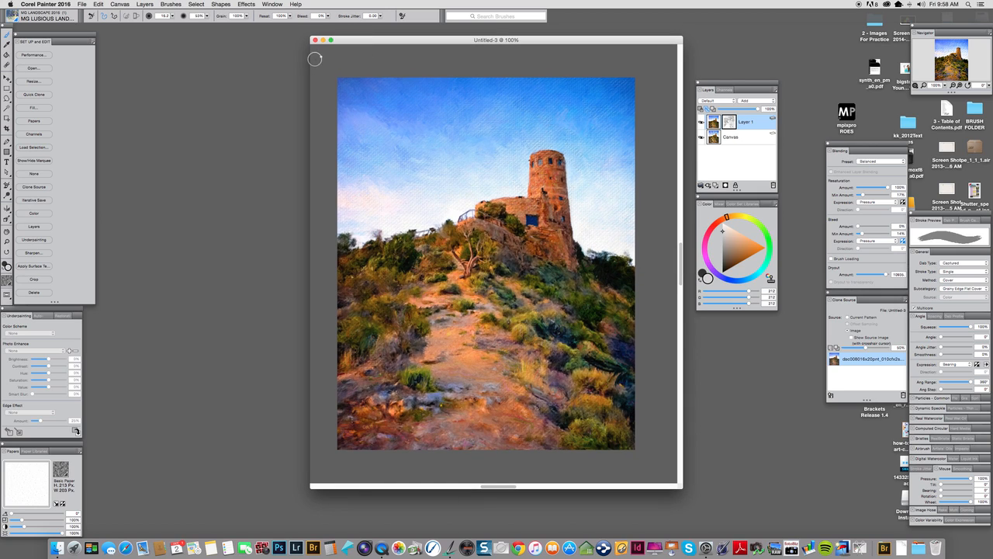
# Save the layered painting in the Master 5 folder as the uncompressed Painter RIFF file Painting1tex.rif.
pyautogui.click(82, 4)
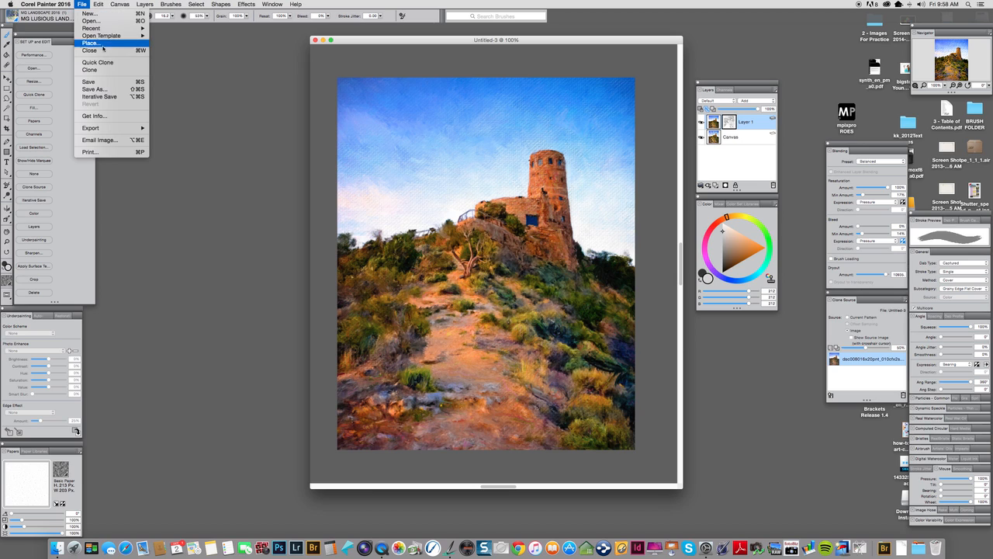
pyautogui.click(94, 88)
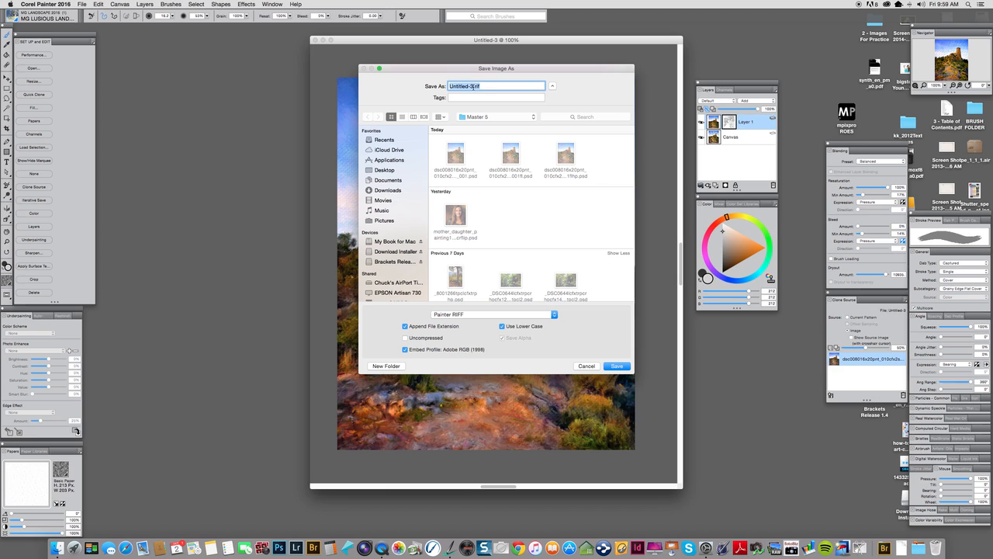
pyautogui.click(473, 86)
pyautogui.moveTo(474, 87); pyautogui.dragTo(442, 88)
pyautogui.write('Pain')
pyautogui.write('tex')
pyautogui.click(404, 338)
pyautogui.click(612, 366)
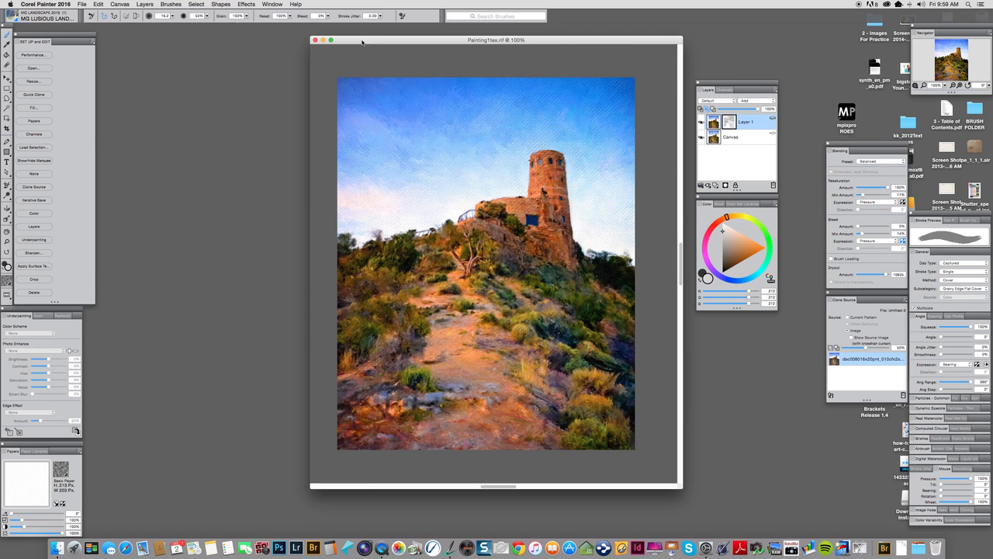
# Save another version of the painting in Photoshop format as Painting1tex.psd.
pyautogui.moveTo(363, 41)
pyautogui.mouseDown()
pyautogui.moveTo(354, 31)
pyautogui.moveTo(372, 37)
pyautogui.moveTo(350, 32)
pyautogui.mouseUp()
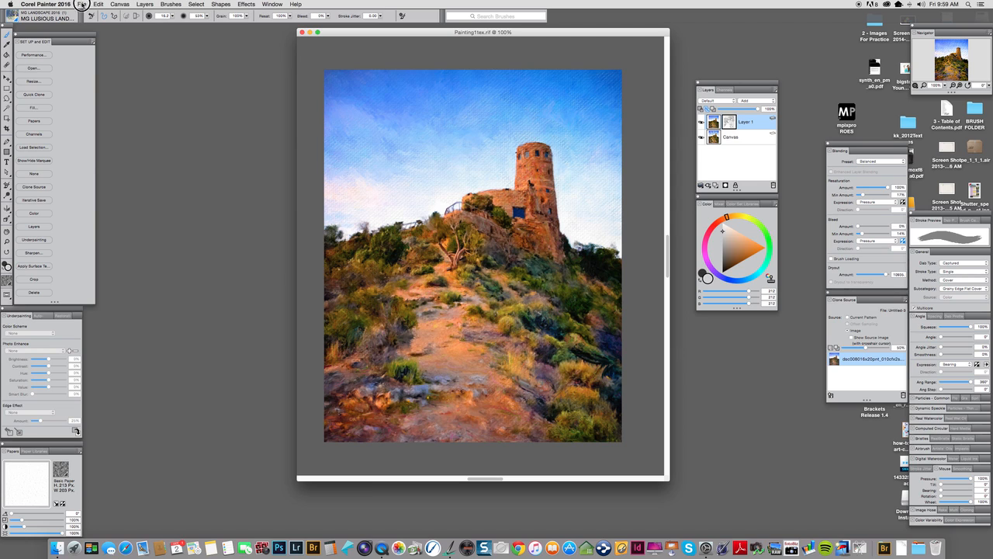
pyautogui.click(82, 5)
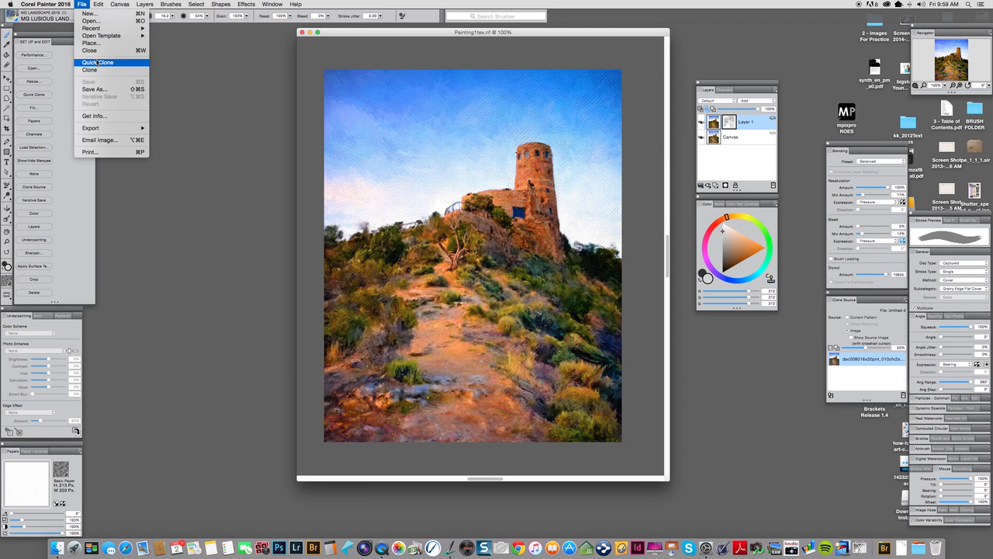
pyautogui.click(100, 89)
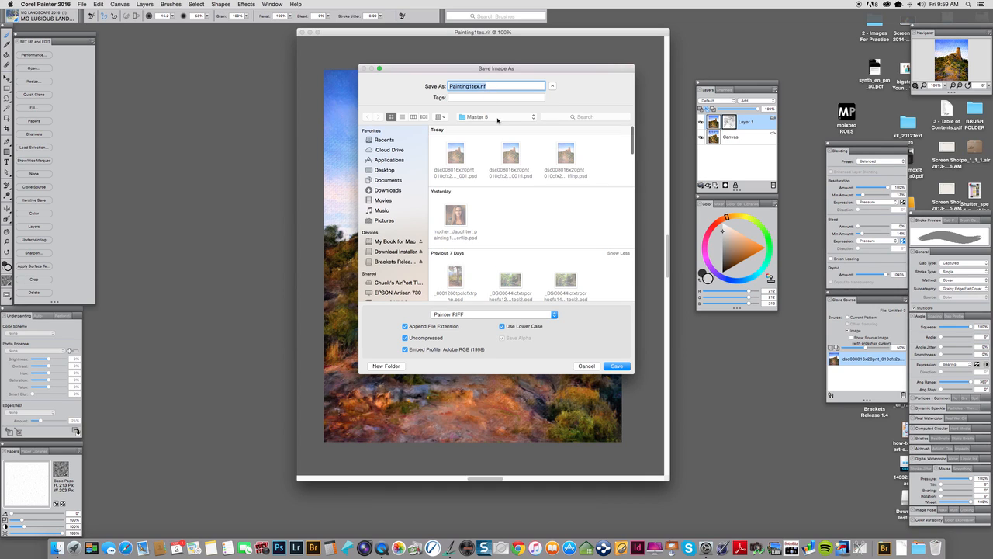
pyautogui.click(500, 315)
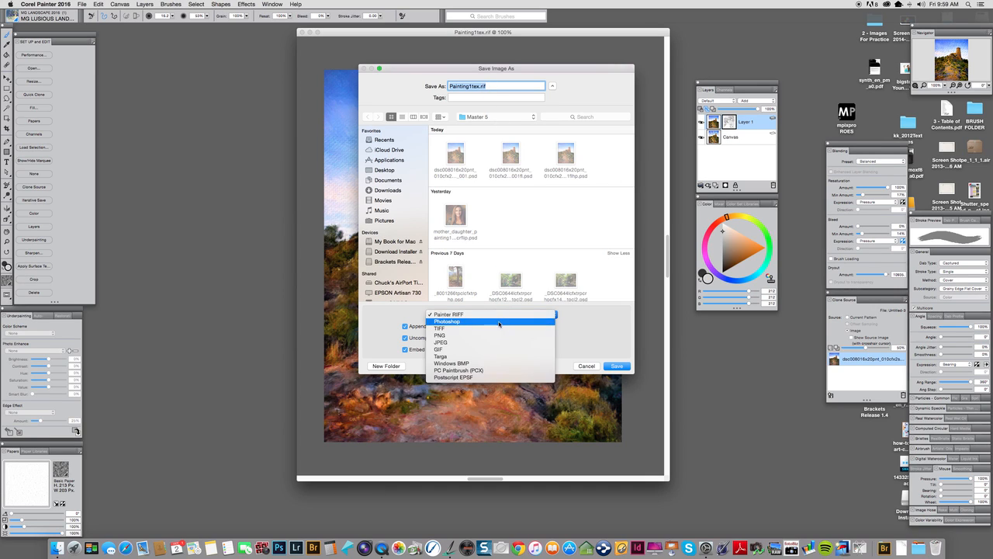
pyautogui.click(497, 326)
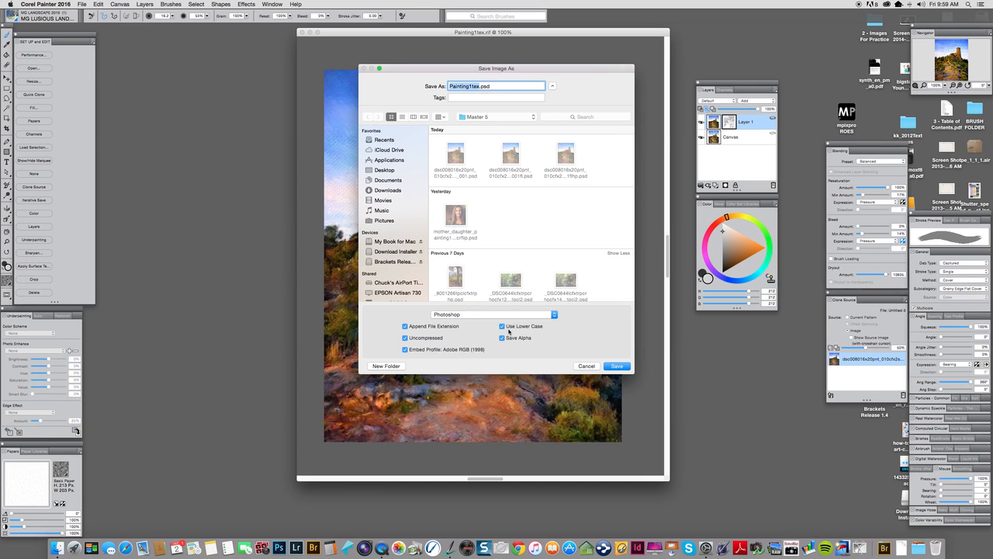
pyautogui.click(617, 367)
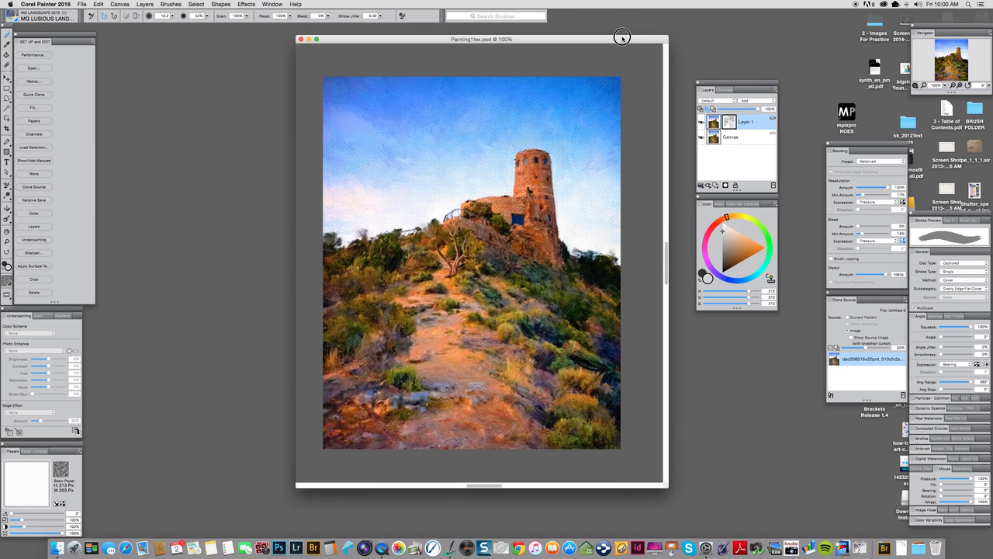
pyautogui.moveTo(621, 37)
pyautogui.mouseDown()
pyautogui.moveTo(612, 41)
pyautogui.moveTo(631, 39)
pyautogui.mouseUp()
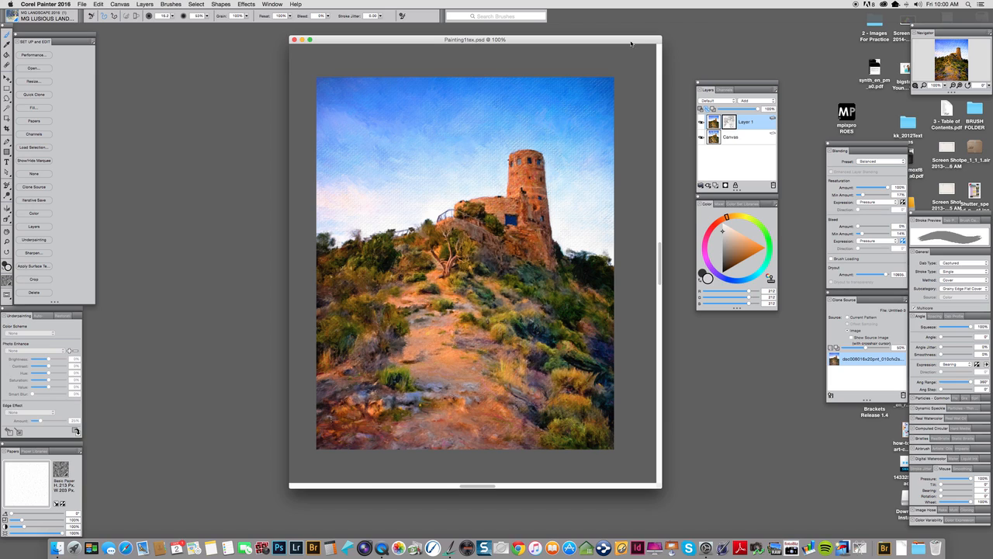